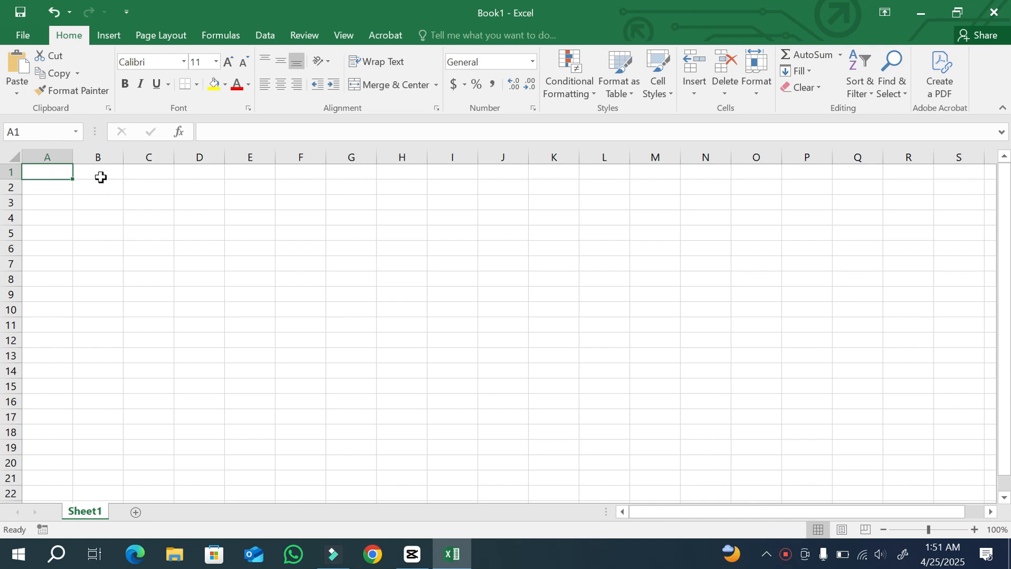
# Fill row 1 with the sample values 123, name, address and 25/04/2025 in cells A1 to D1.
pyautogui.press('Down')
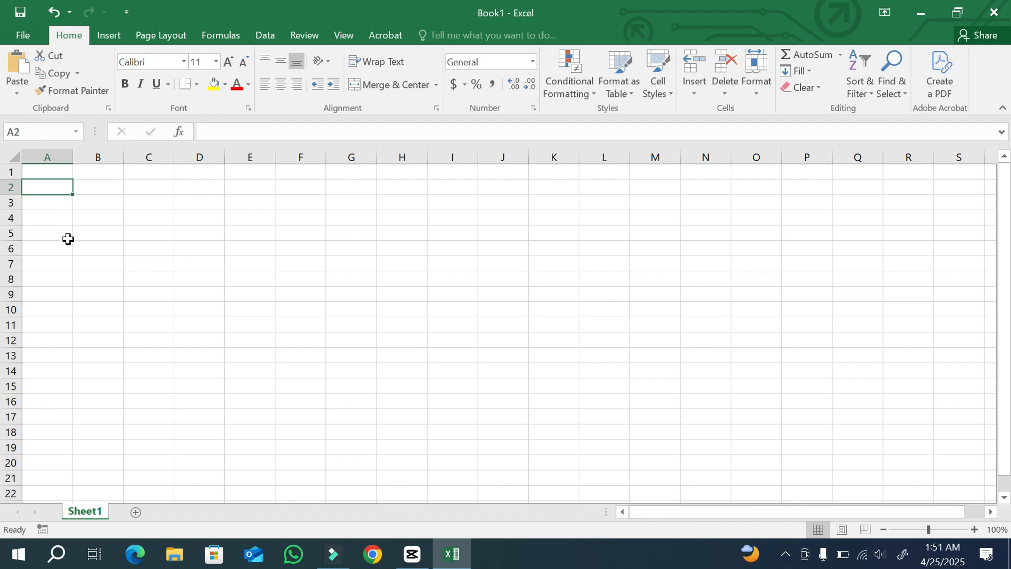
pyautogui.press('Right')
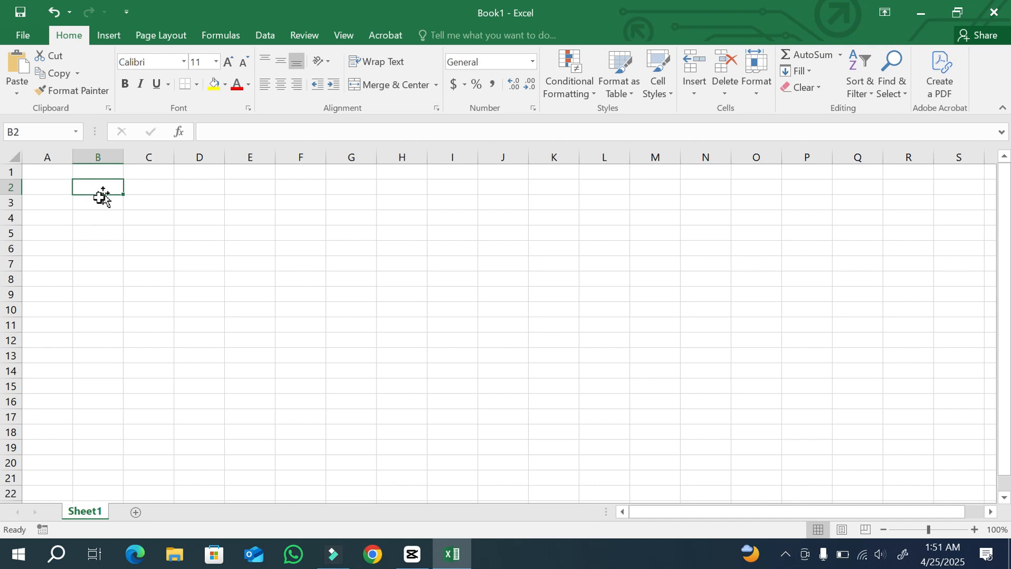
pyautogui.click(40, 173)
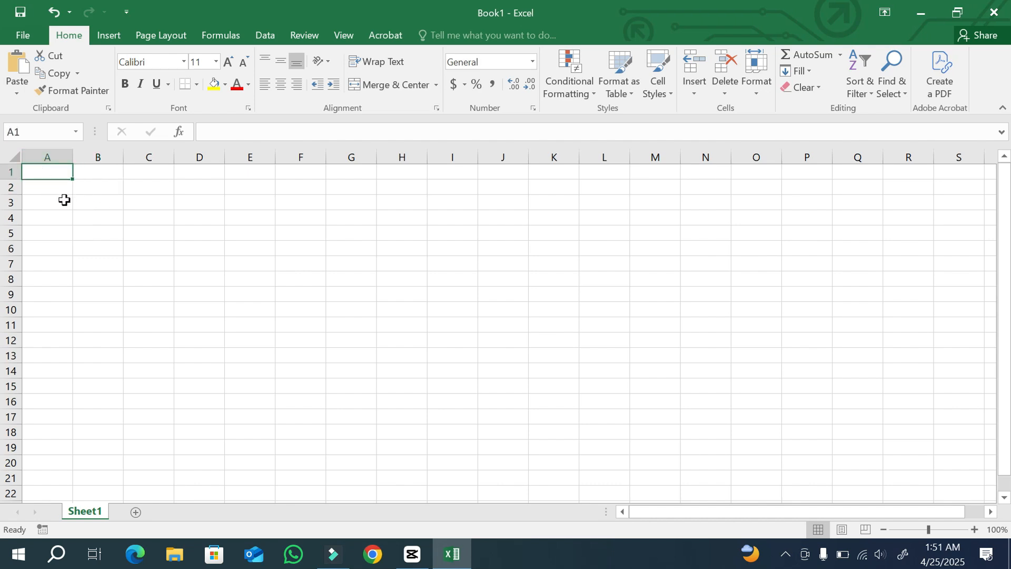
pyautogui.write('123')
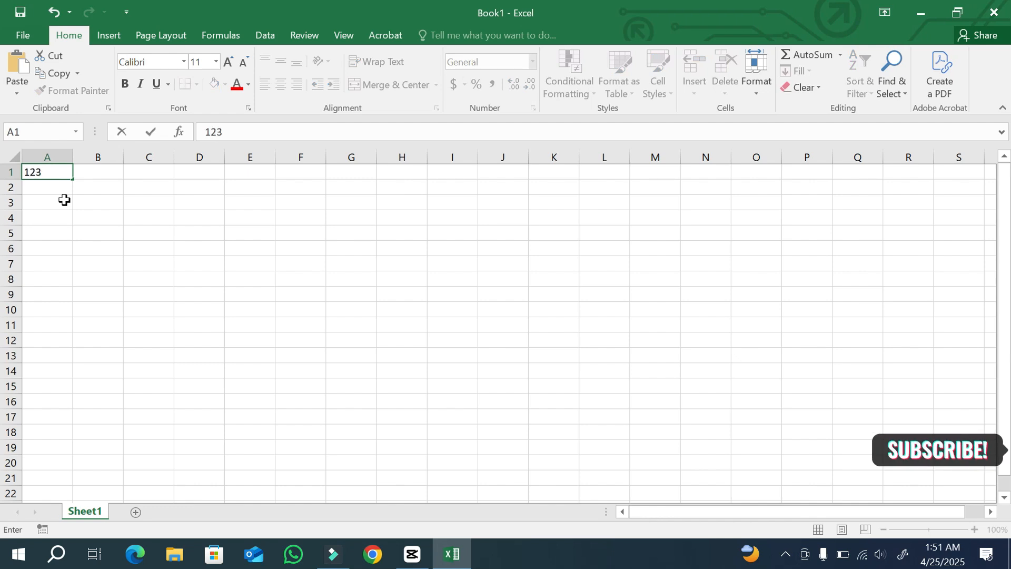
pyautogui.click(88, 179)
pyautogui.write('name')
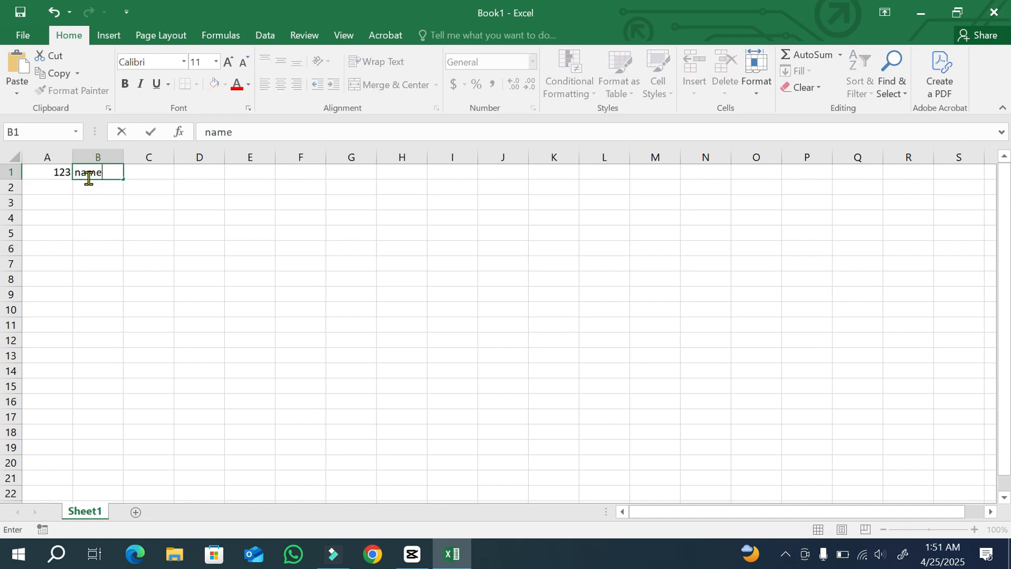
pyautogui.click(160, 176)
pyautogui.write('address')
pyautogui.press('Tab')
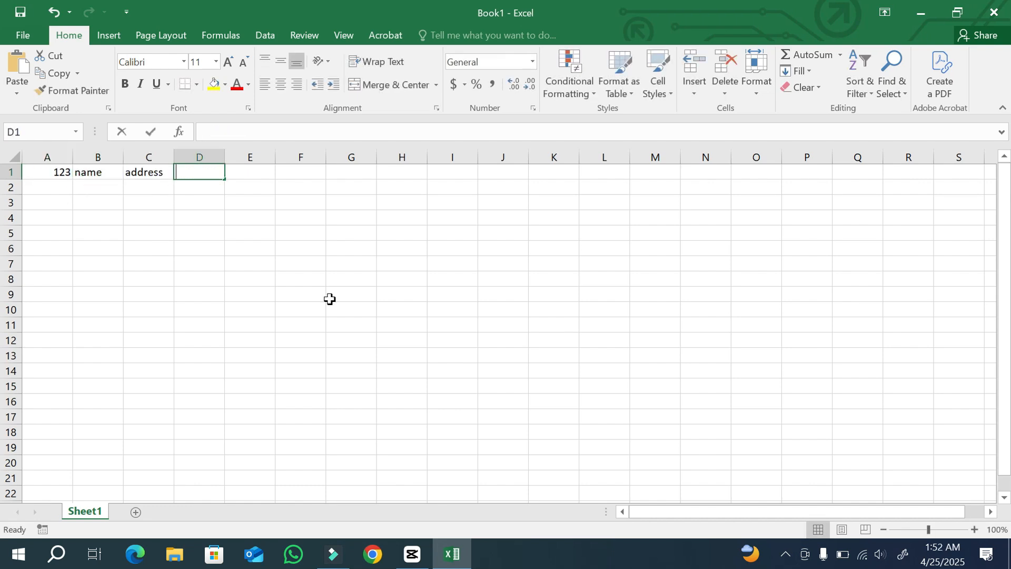
pyautogui.write('25/04/2025')
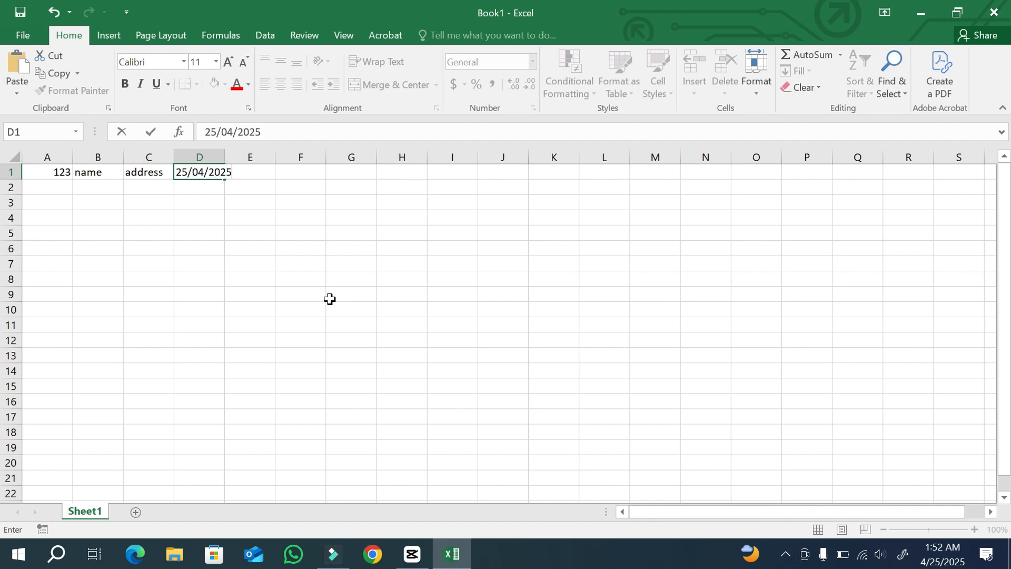
# Enter the formula =A1:B1 in cell E1.
pyautogui.click(247, 173)
pyautogui.write('=')
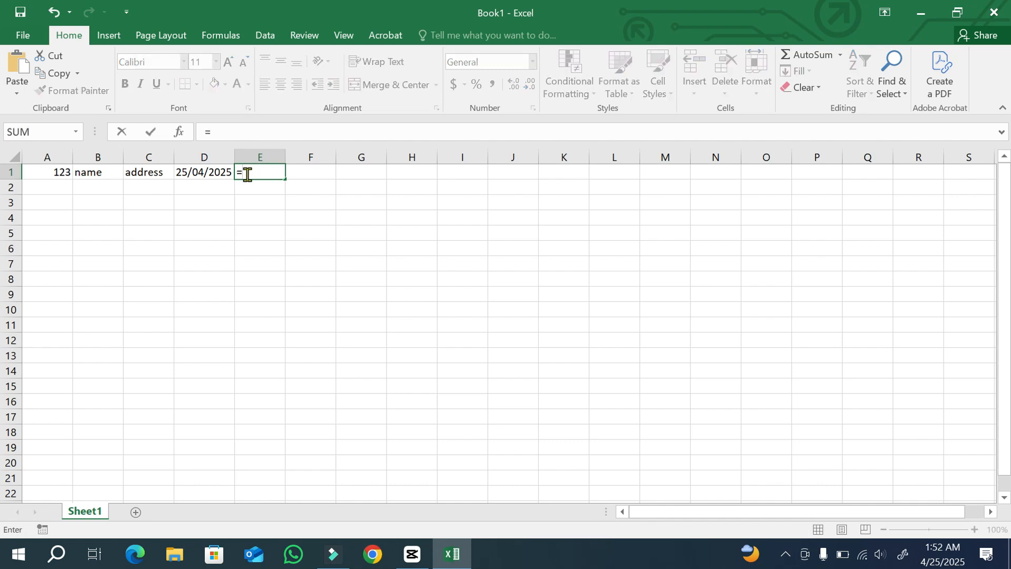
pyautogui.click(46, 174)
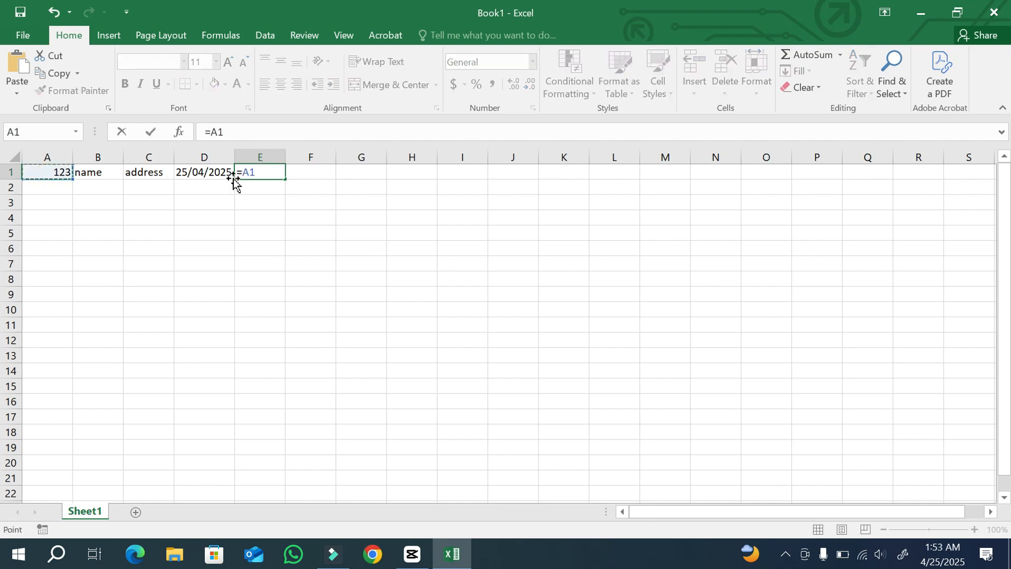
pyautogui.click(98, 173)
pyautogui.moveTo(42, 171); pyautogui.dragTo(87, 175)
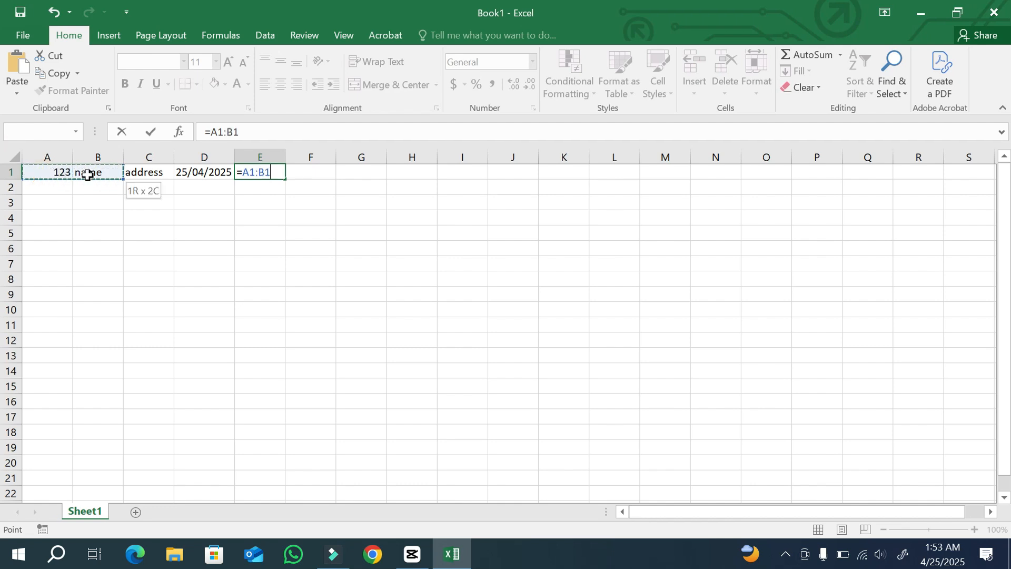
pyautogui.press('Return')
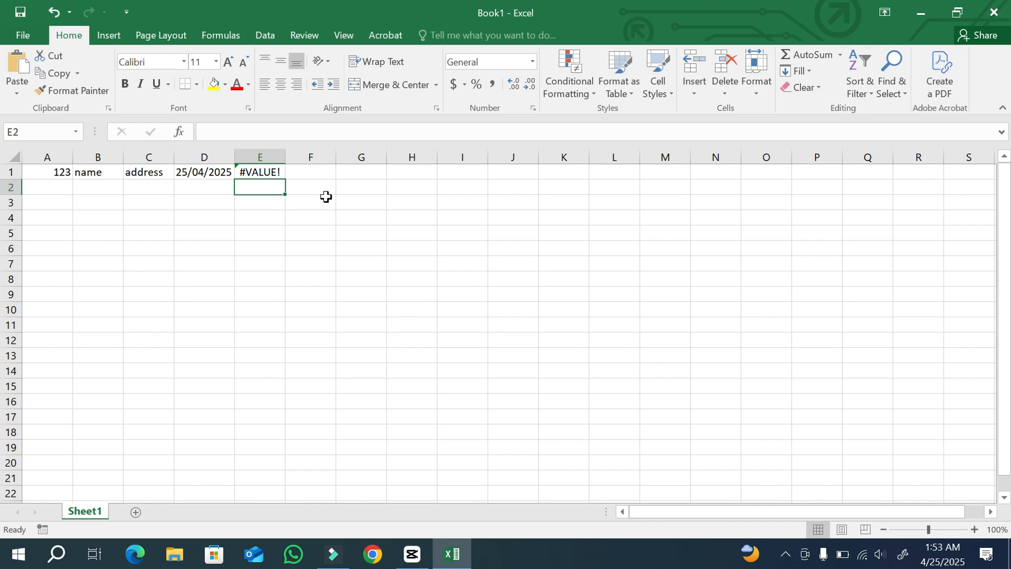
pyautogui.click(149, 62)
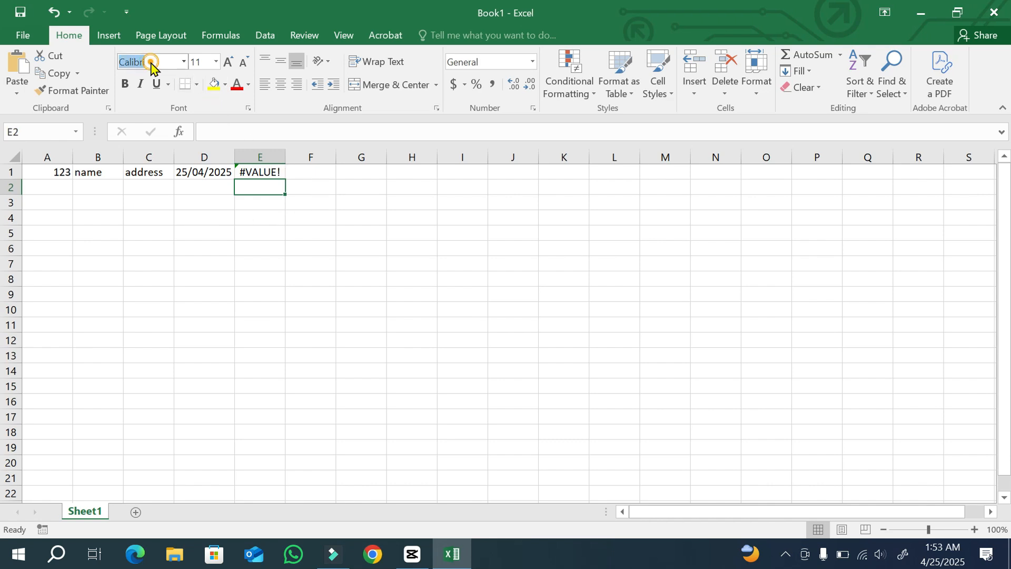
pyautogui.click(184, 62)
pyautogui.click(183, 63)
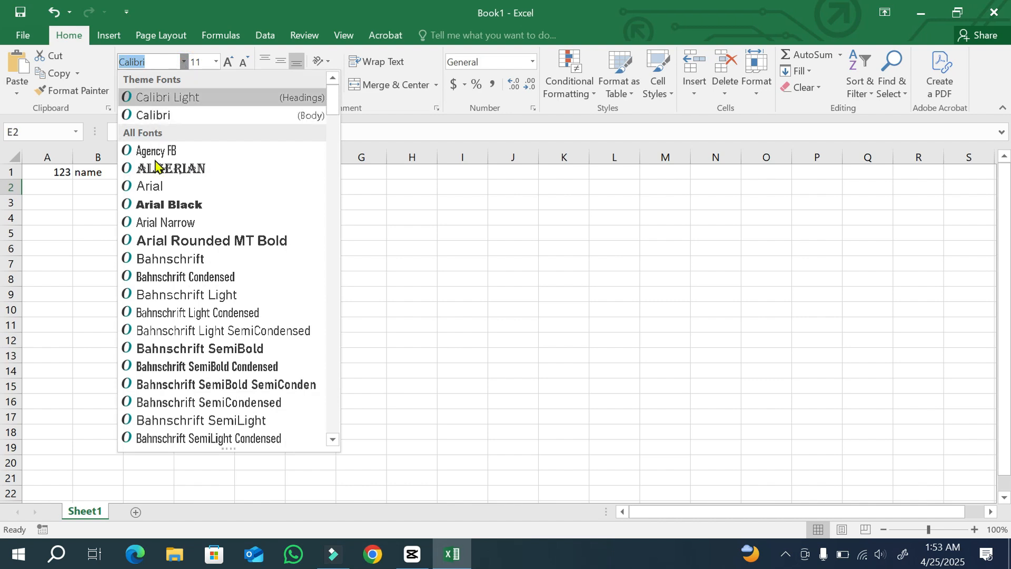
pyautogui.click(185, 62)
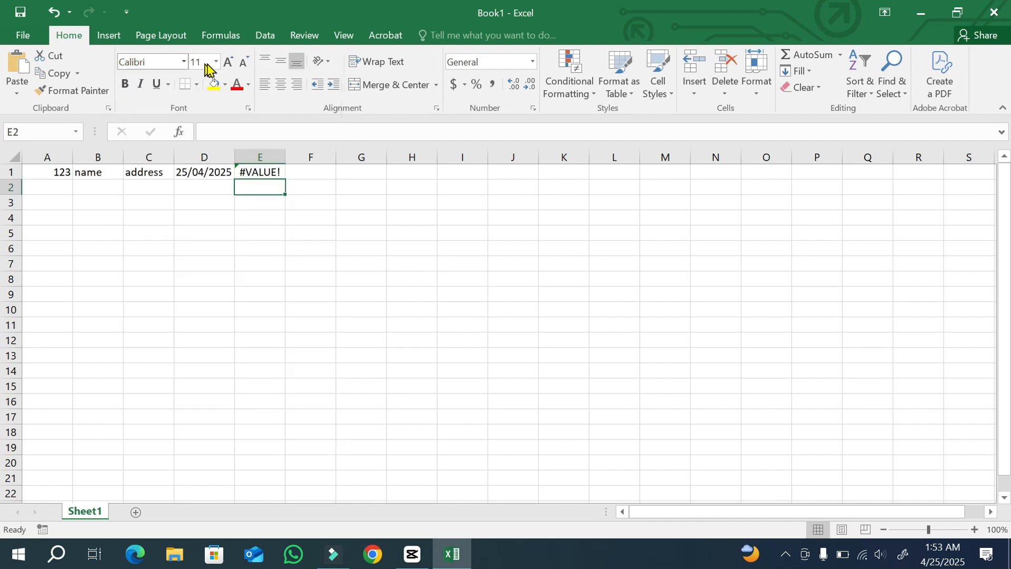
pyautogui.click(215, 62)
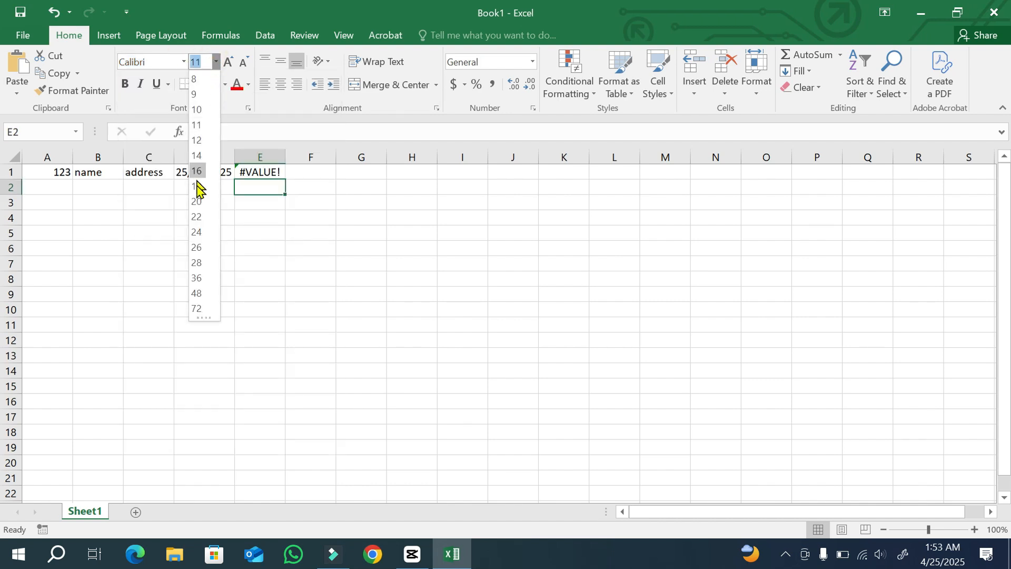
pyautogui.click(216, 63)
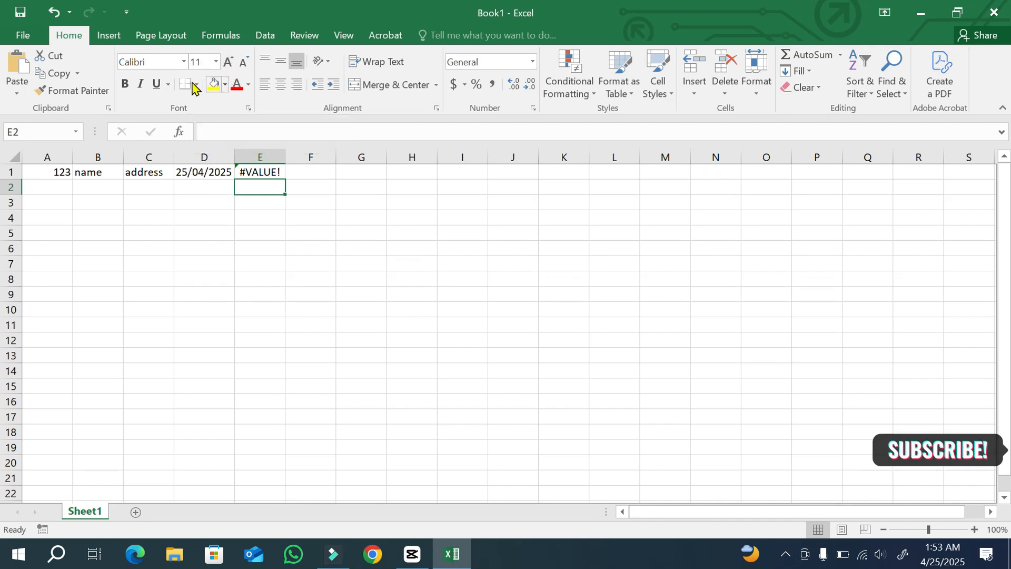
# Make the values in cells A1:E1 bold.
pyautogui.click(125, 84)
pyautogui.moveTo(42, 171); pyautogui.dragTo(252, 172)
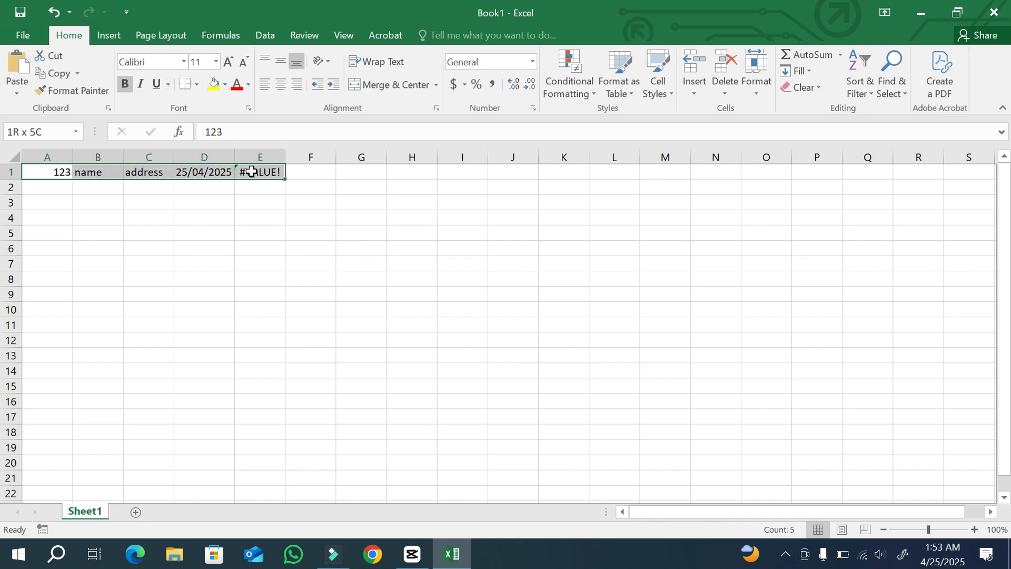
pyautogui.click(127, 85)
pyautogui.click(128, 85)
pyautogui.click(127, 84)
# Apply and remove italic and underline formatting on cells A1:E1.
pyautogui.click(139, 86)
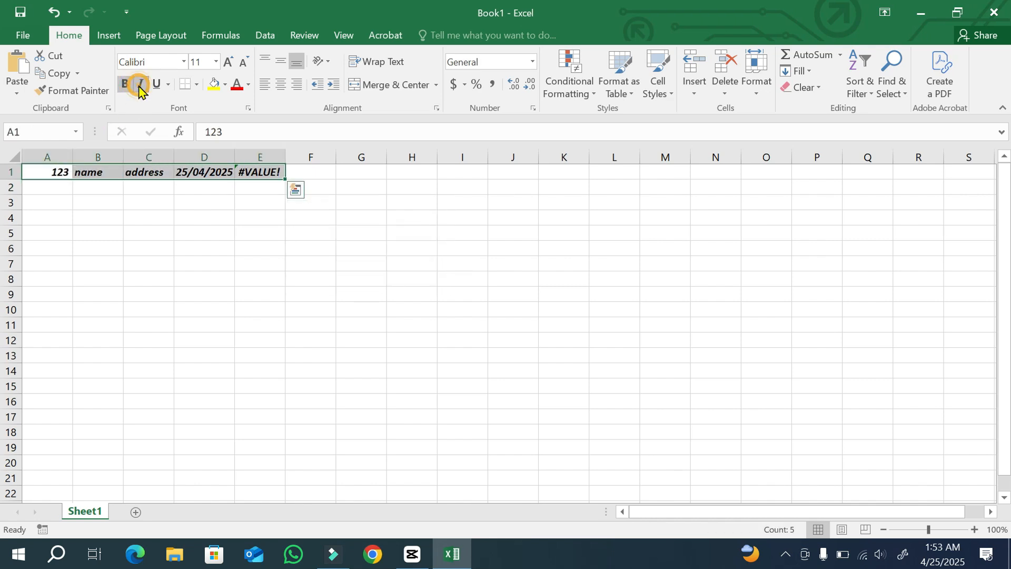
pyautogui.click(140, 86)
pyautogui.click(155, 85)
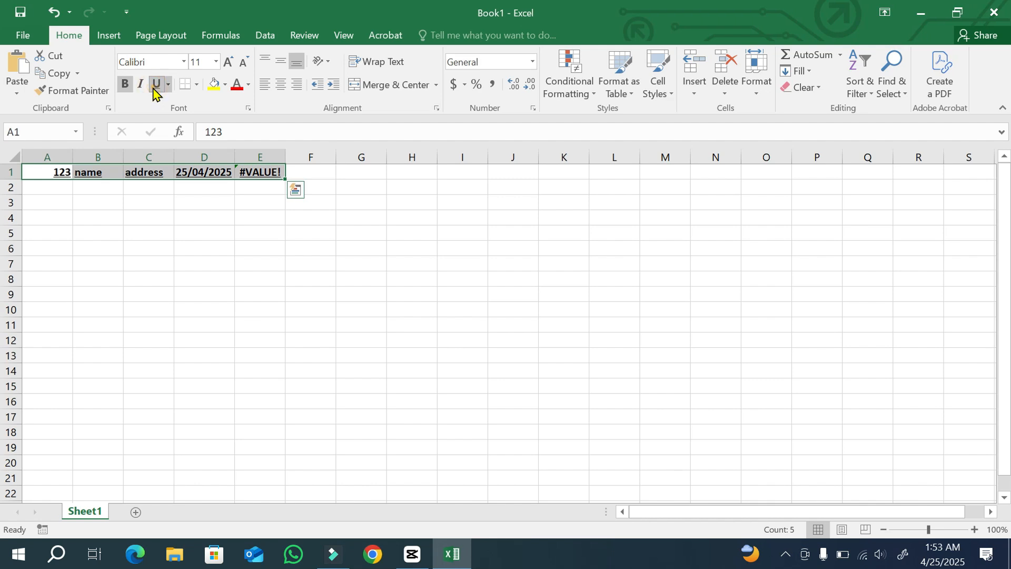
pyautogui.click(155, 86)
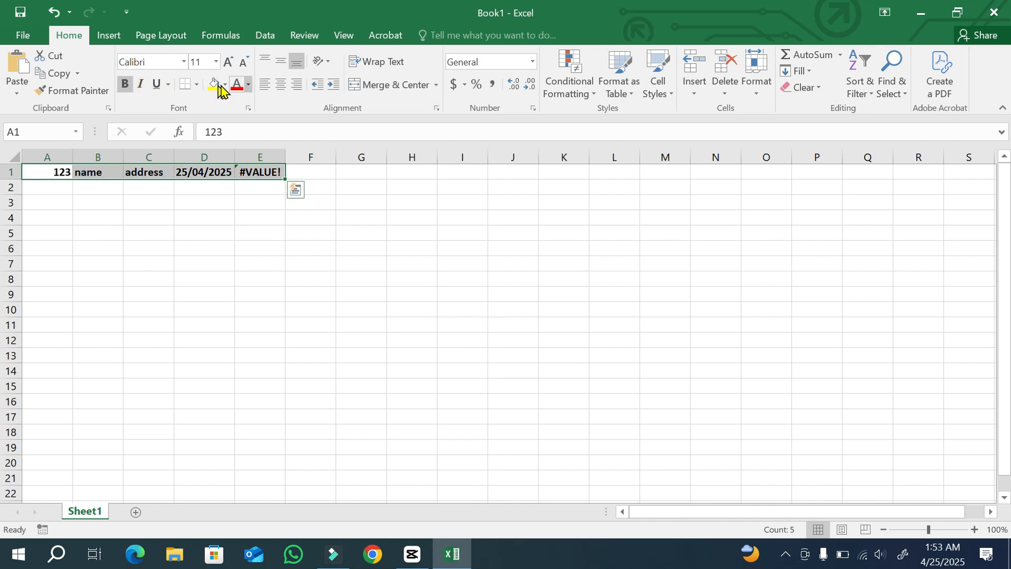
# Set the font colour of A1:E1 to red and fill cell E1 with yellow.
pyautogui.click(236, 87)
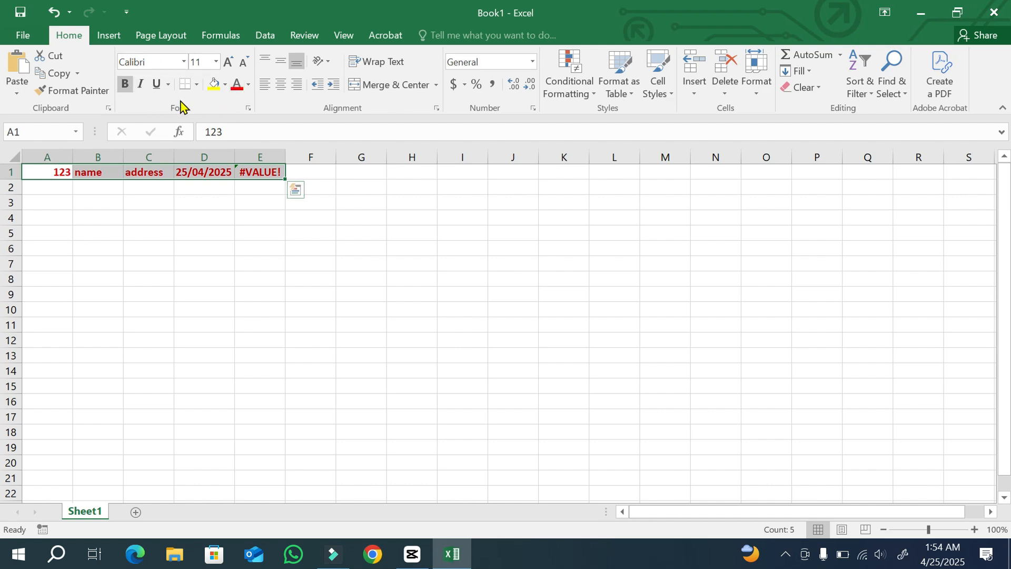
pyautogui.click(304, 174)
pyautogui.click(251, 174)
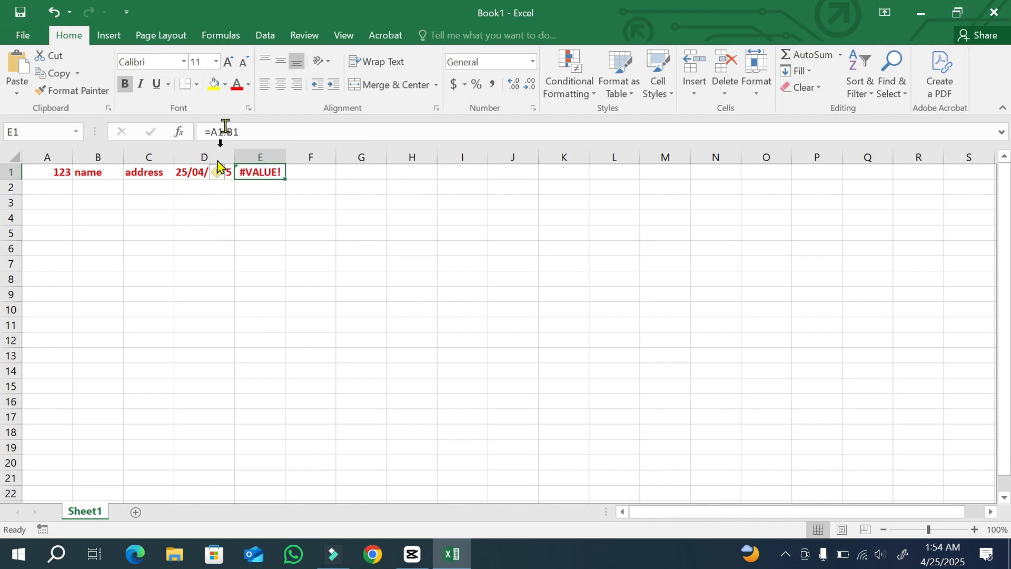
pyautogui.click(218, 87)
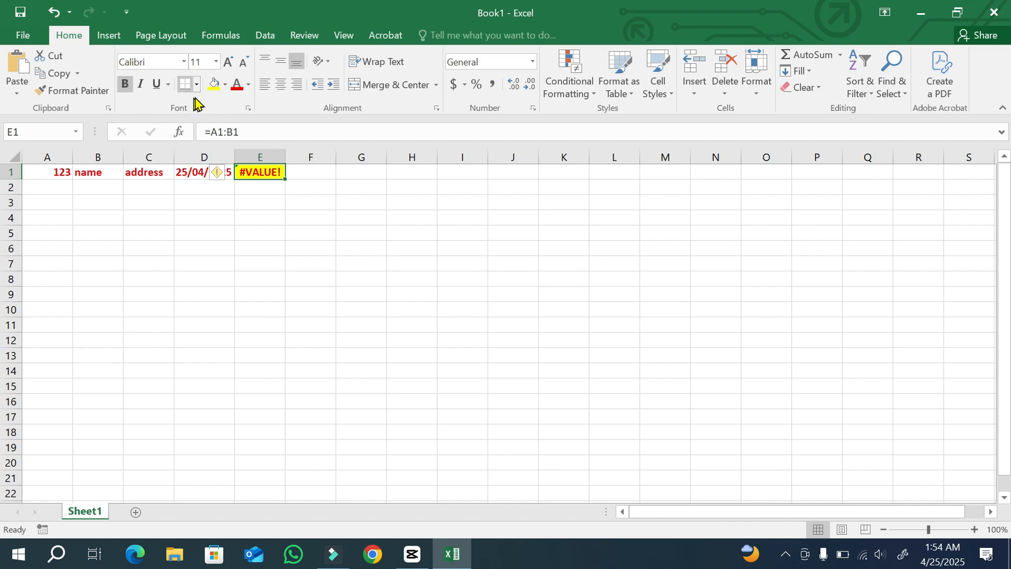
# Undo the last change and open the borders list.
pyautogui.click(54, 11)
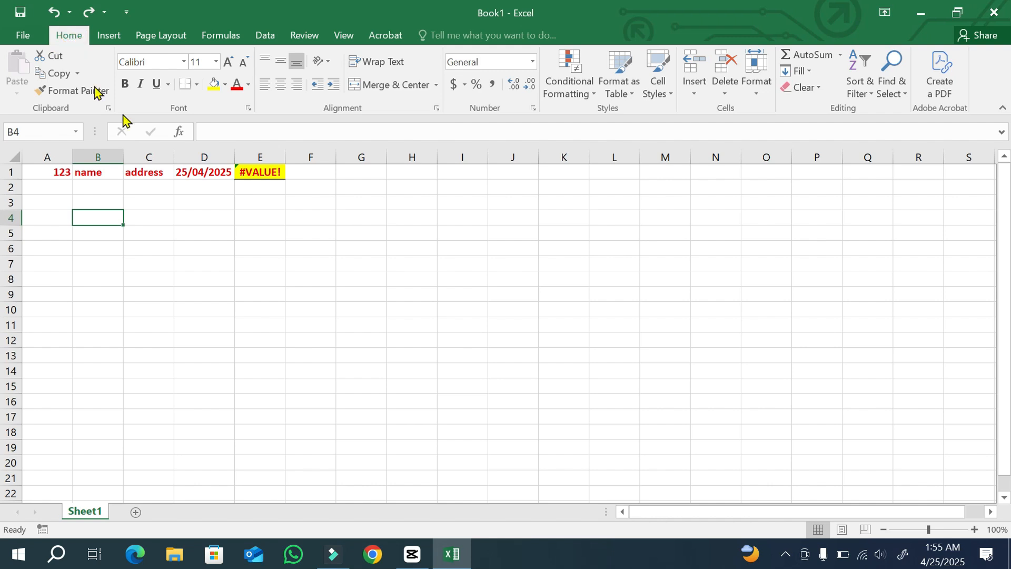
pyautogui.click(196, 85)
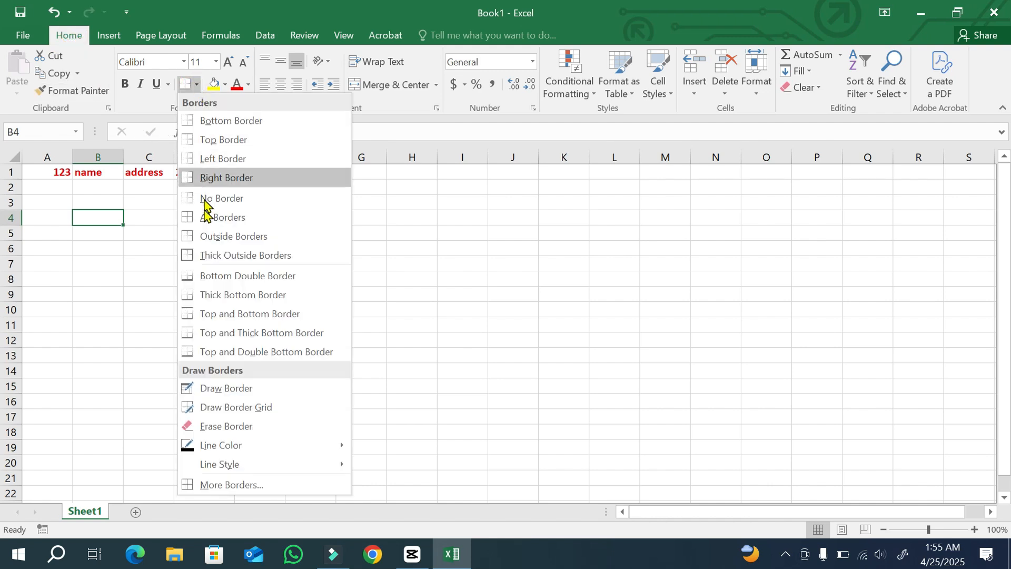
pyautogui.click(199, 87)
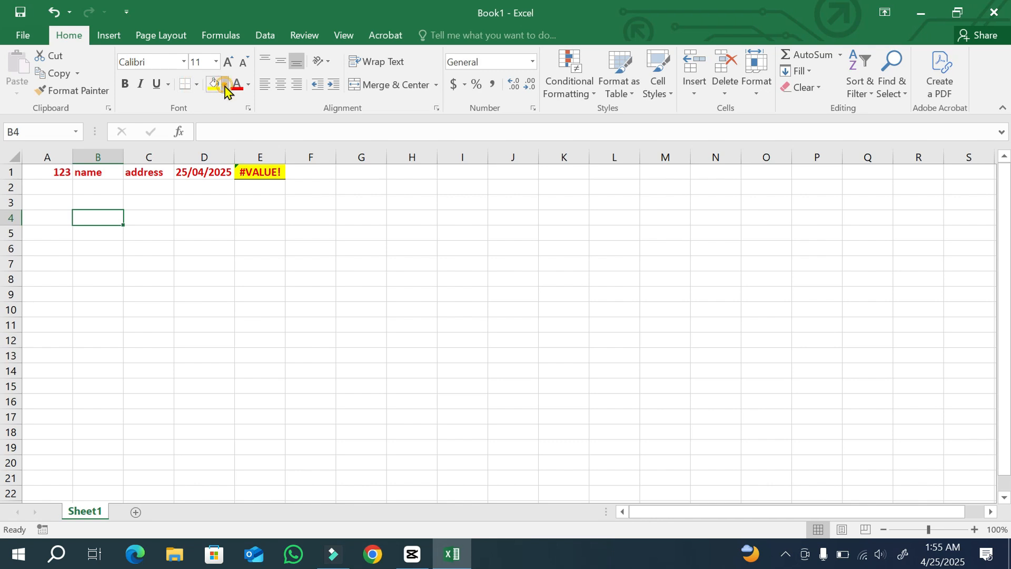
pyautogui.click(225, 86)
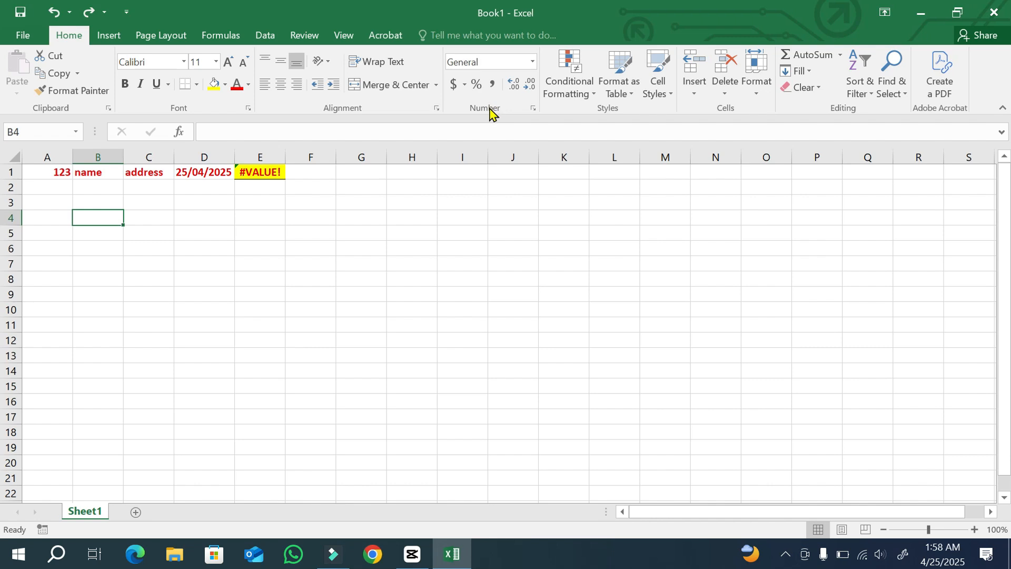
# Enter 50% in cell B4.
pyautogui.click(533, 63)
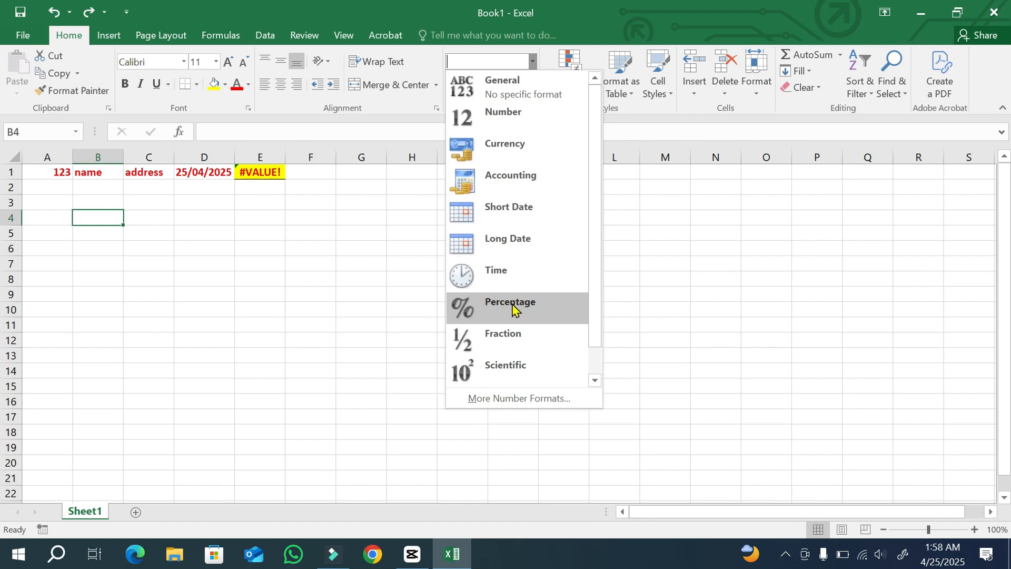
pyautogui.click(100, 217)
pyautogui.write('50')
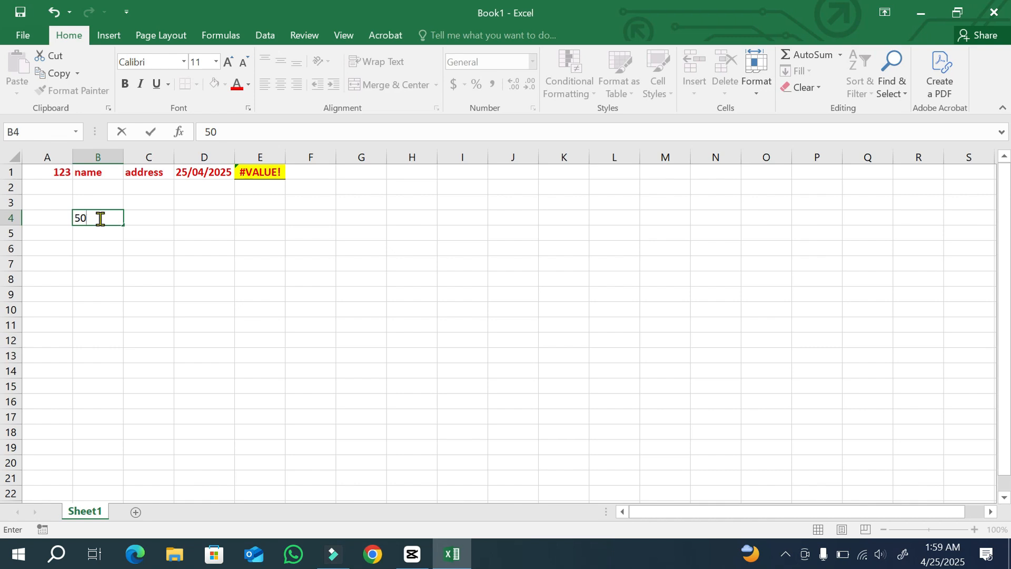
pyautogui.write('%')
pyautogui.press('Return')
# Apply the Long Date number format to cell B5 and reset it to General.
pyautogui.click(533, 62)
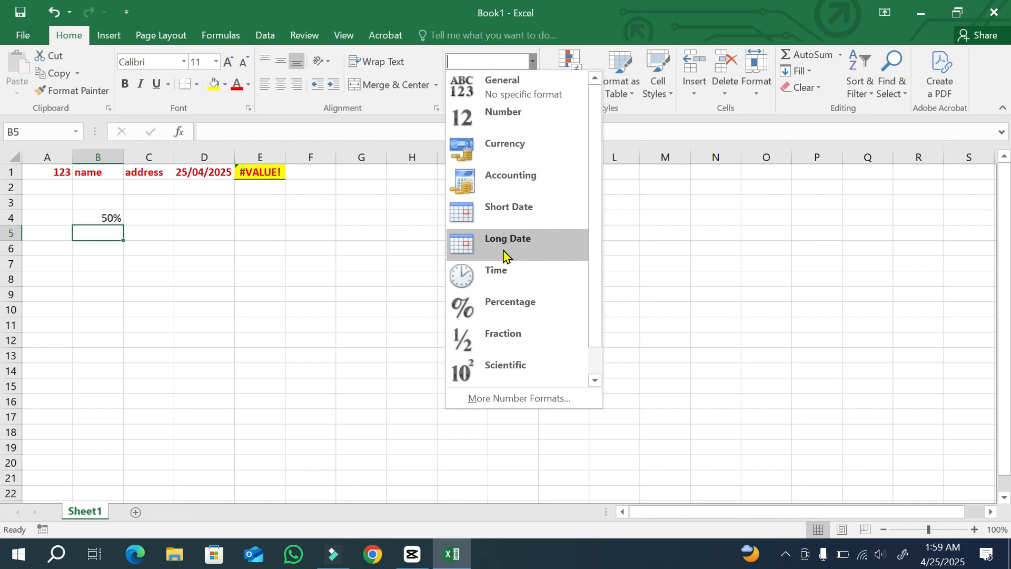
pyautogui.click(504, 252)
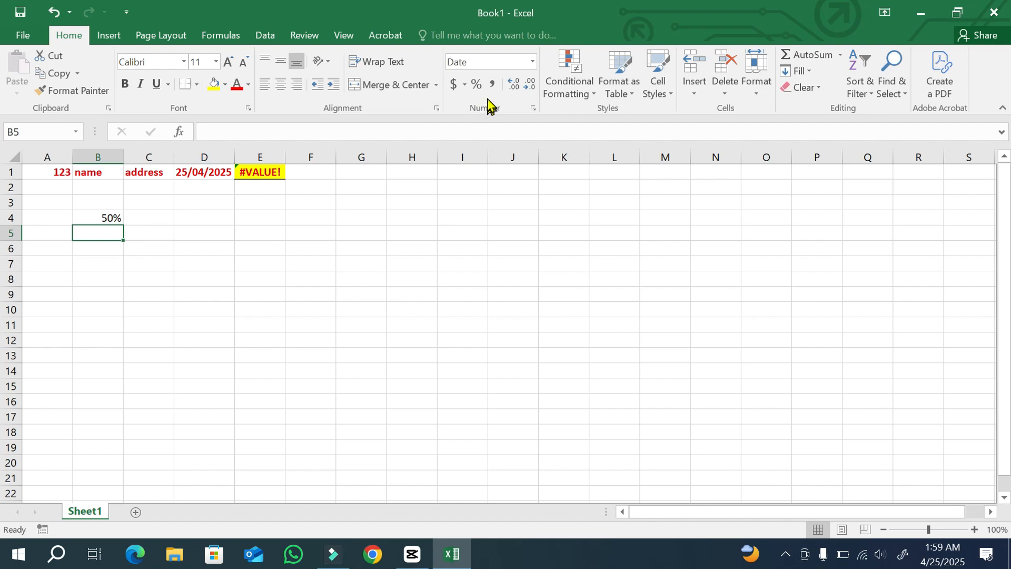
pyautogui.click(533, 62)
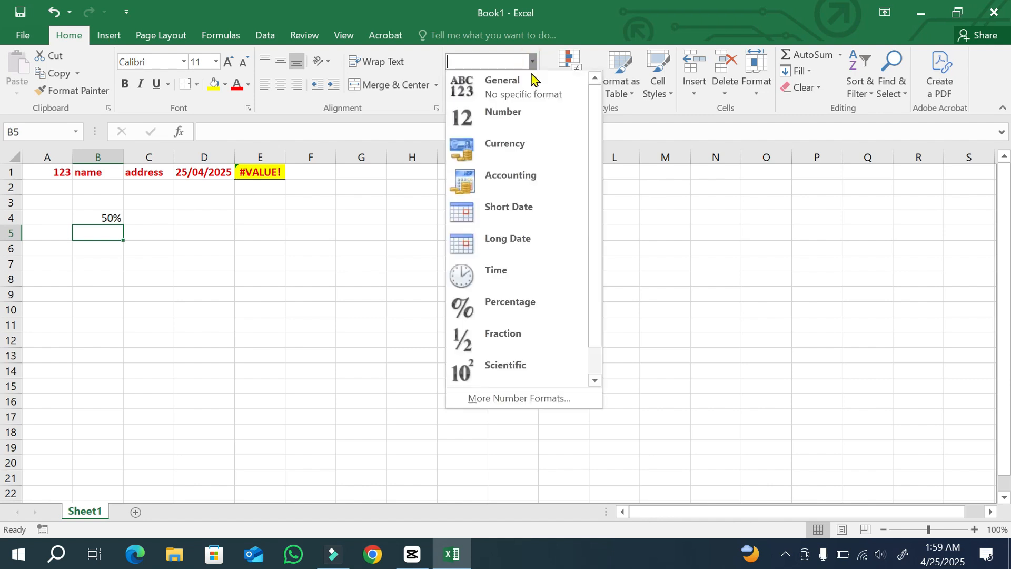
pyautogui.click(504, 92)
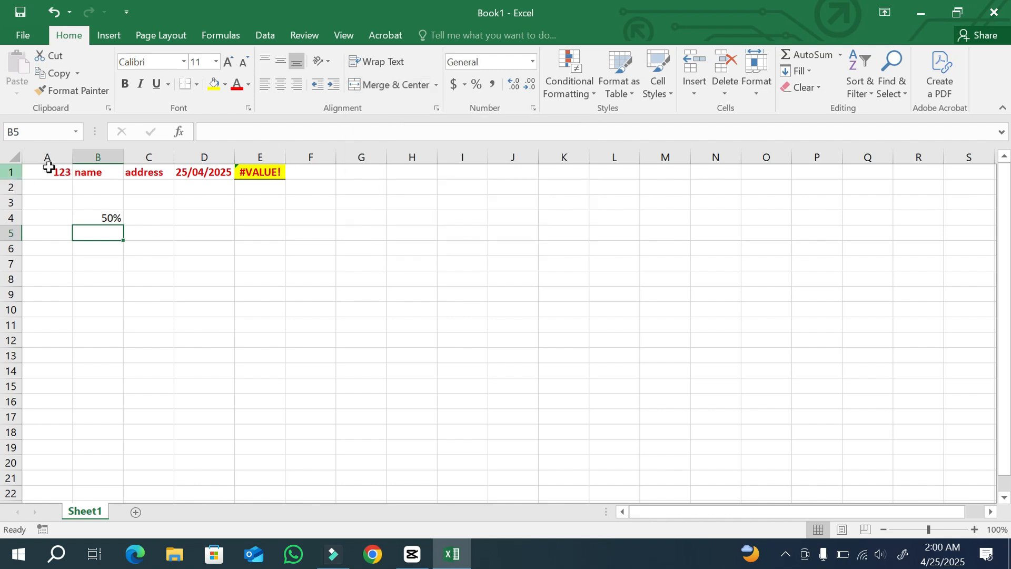
# Left-align the contents of cells A1:E1.
pyautogui.moveTo(43, 170); pyautogui.dragTo(277, 179)
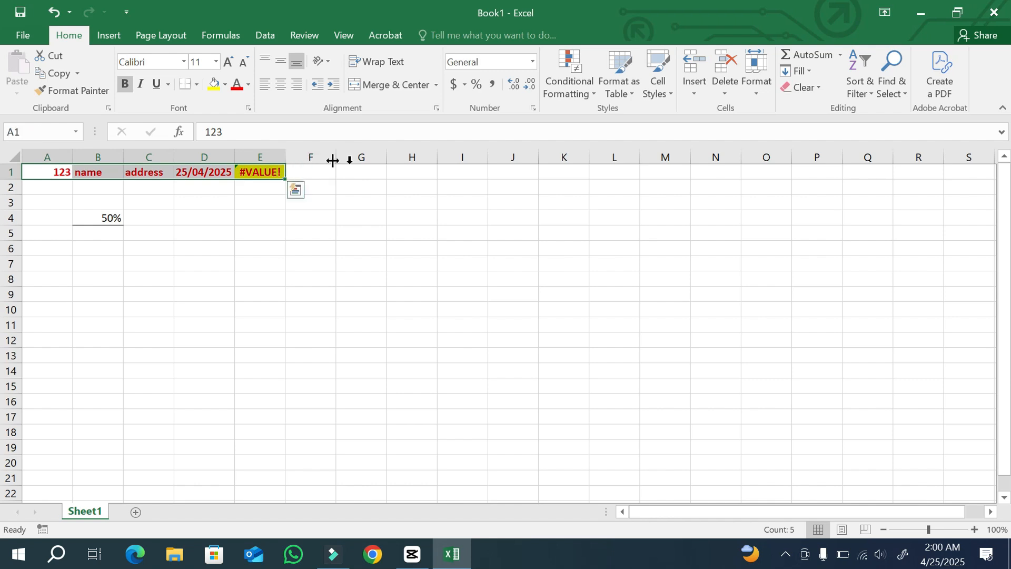
pyautogui.click(264, 85)
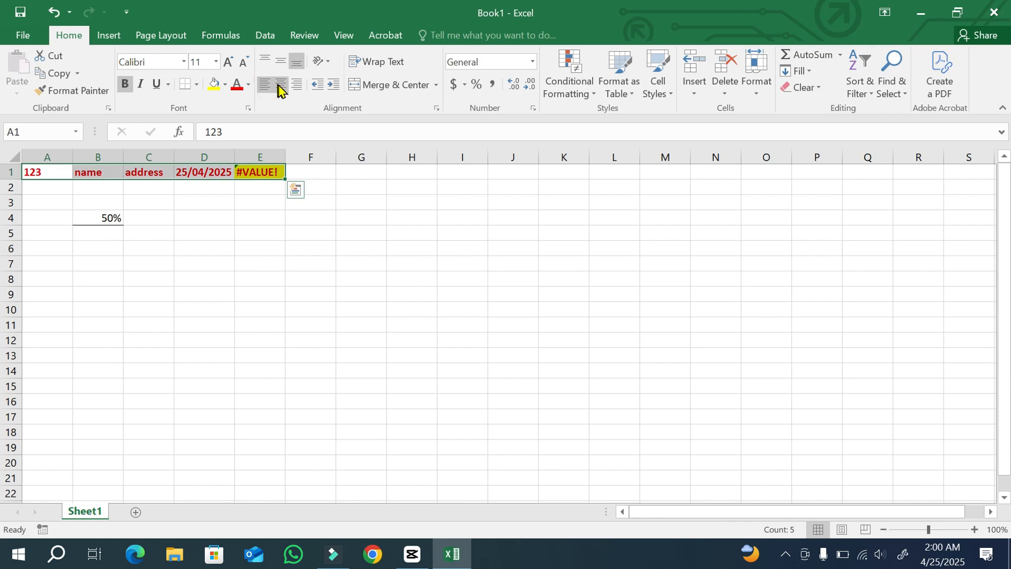
# Apply center and then right alignment to A1:E1, then switch the right alignment off again.
pyautogui.click(280, 86)
pyautogui.click(297, 85)
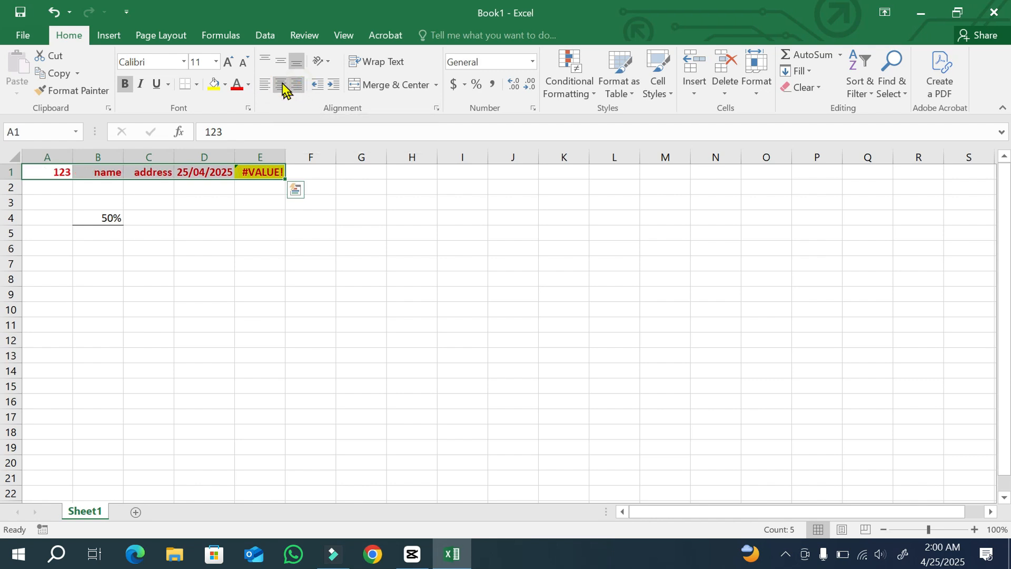
pyautogui.click(297, 85)
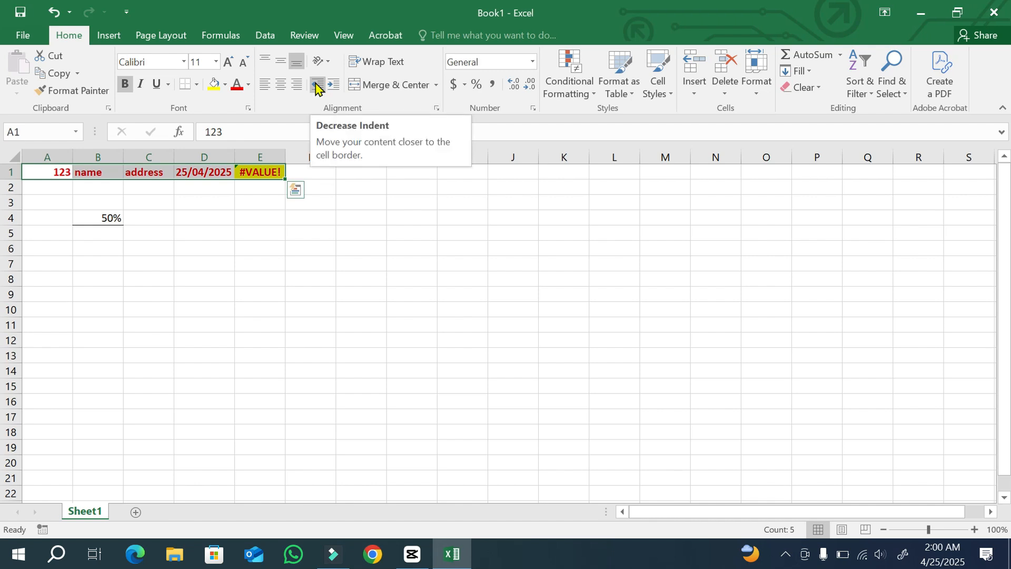
# Set A1:E1's vertical alignment to top, middle and then bottom, and turn on Wrap Text.
pyautogui.click(268, 60)
pyautogui.click(281, 63)
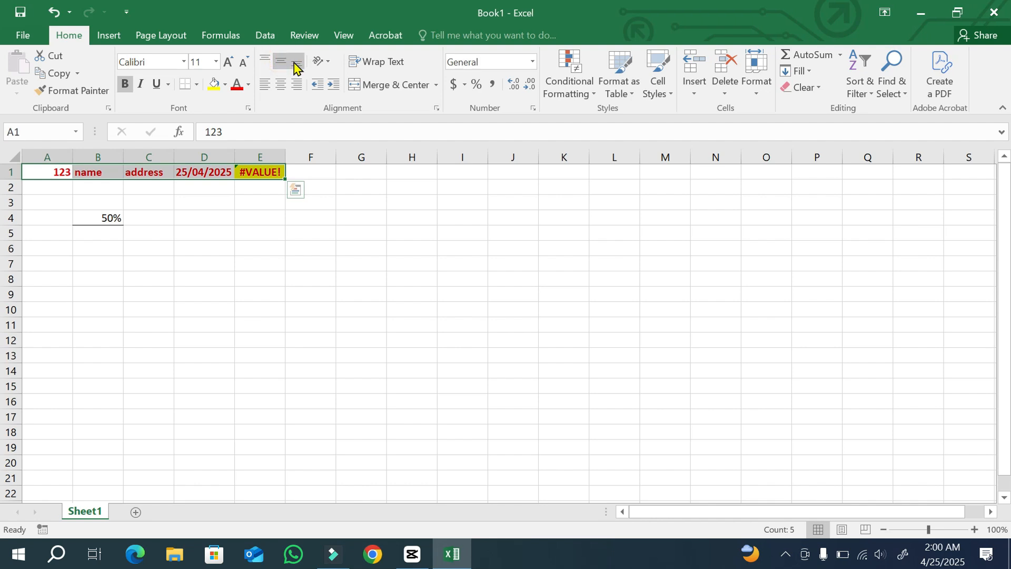
pyautogui.click(297, 63)
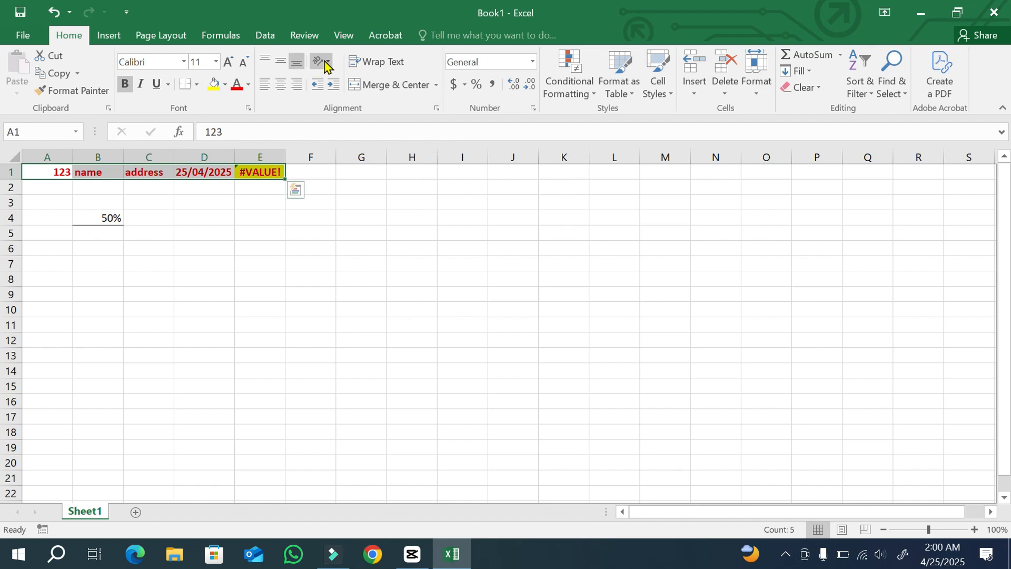
pyautogui.click(385, 64)
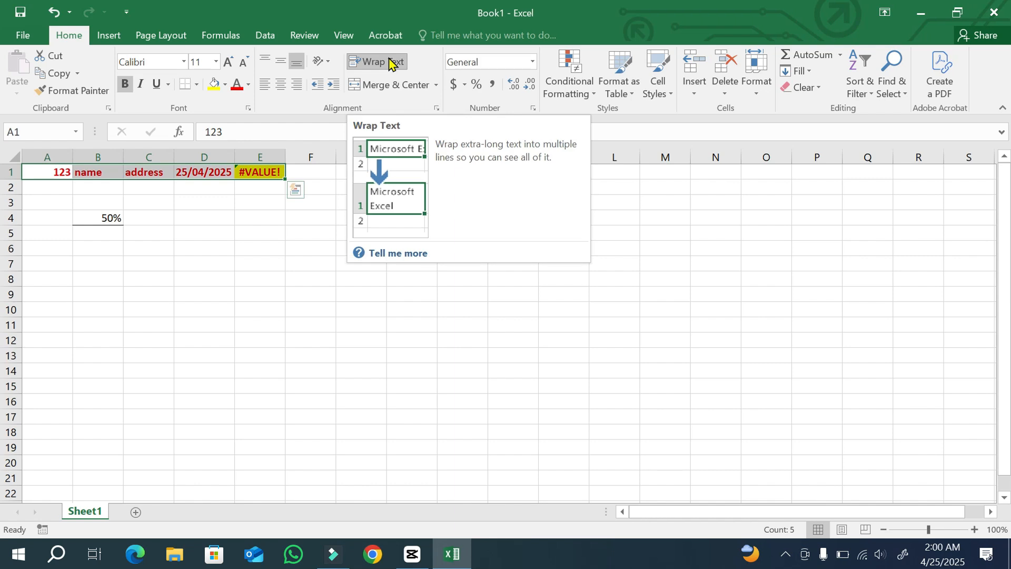
pyautogui.click(64, 38)
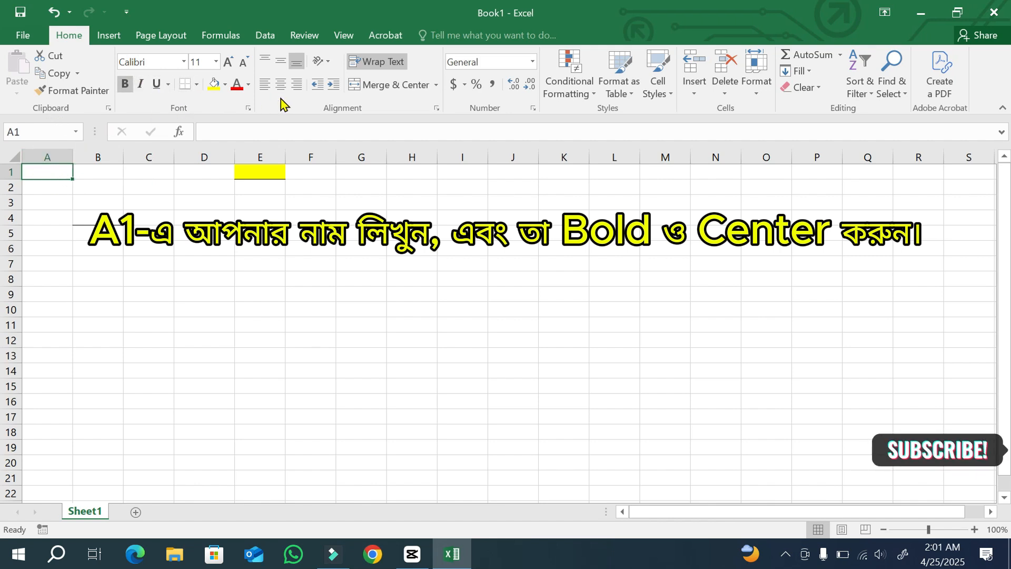
pyautogui.click(99, 171)
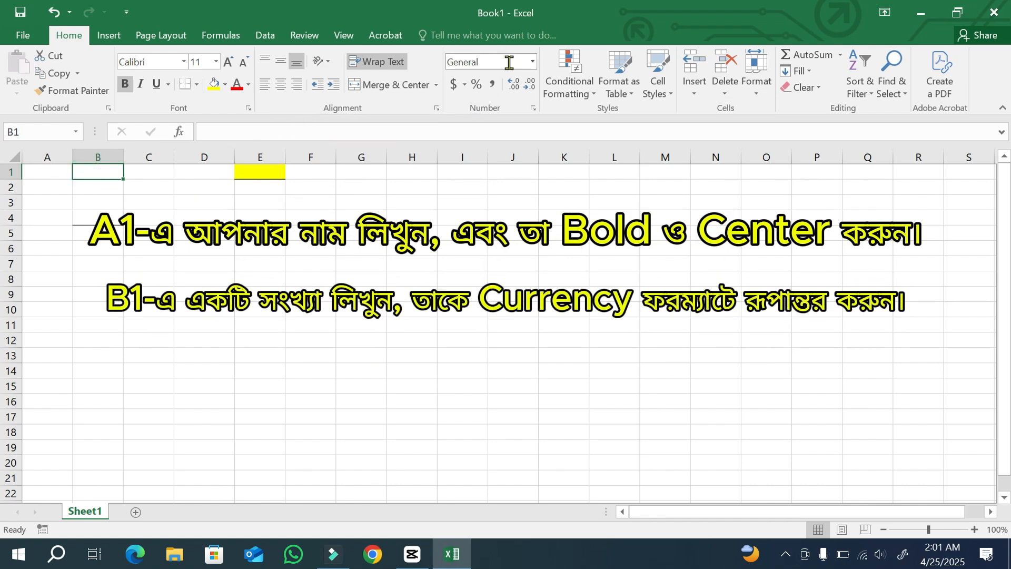
pyautogui.click(532, 62)
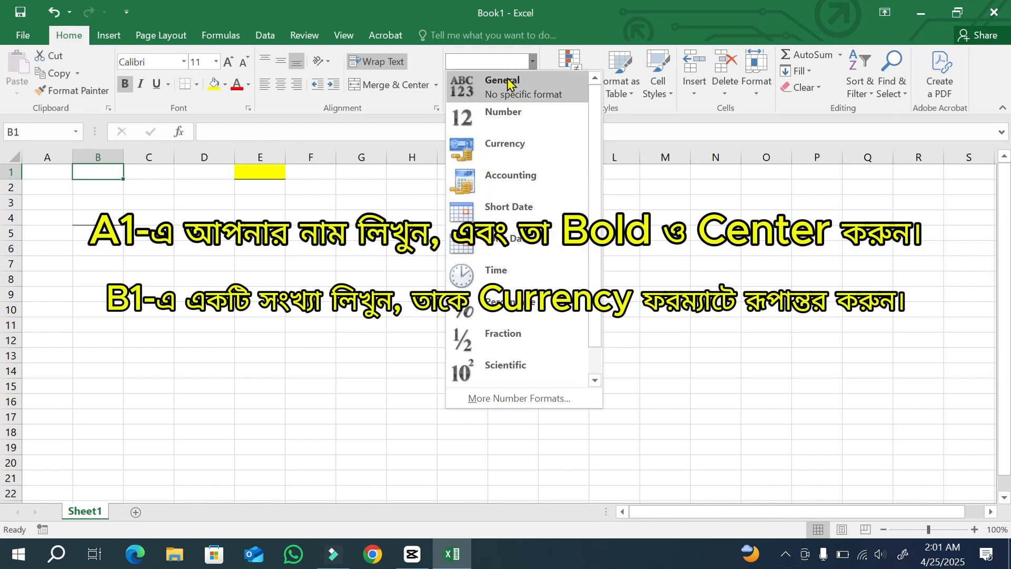
pyautogui.click(532, 62)
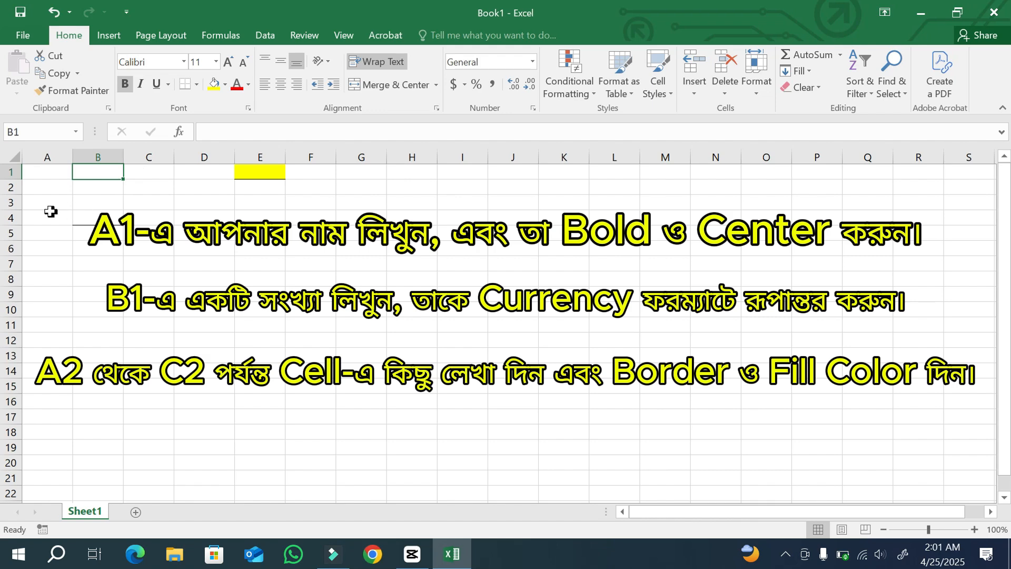
pyautogui.click(45, 187)
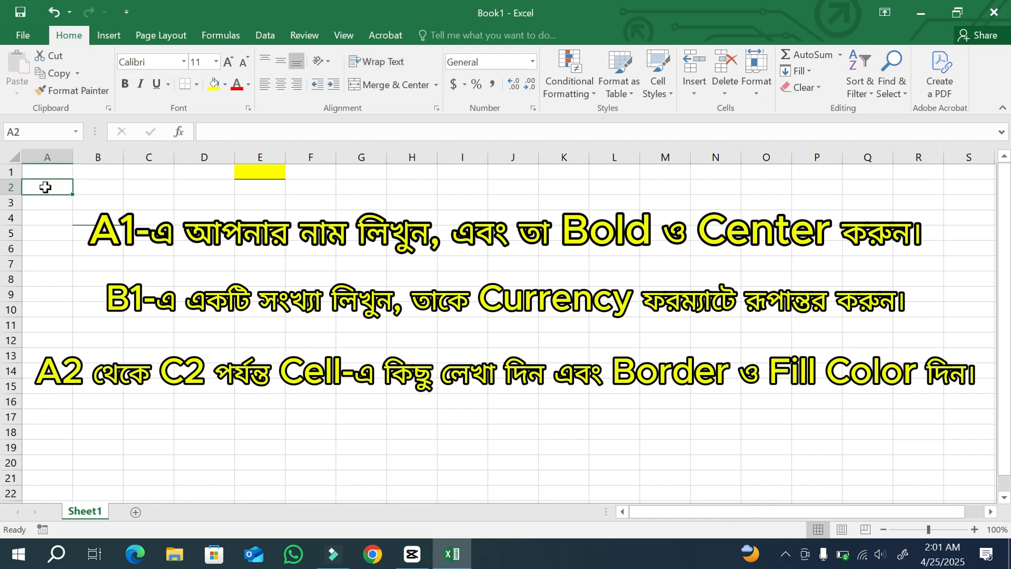
pyautogui.click(140, 191)
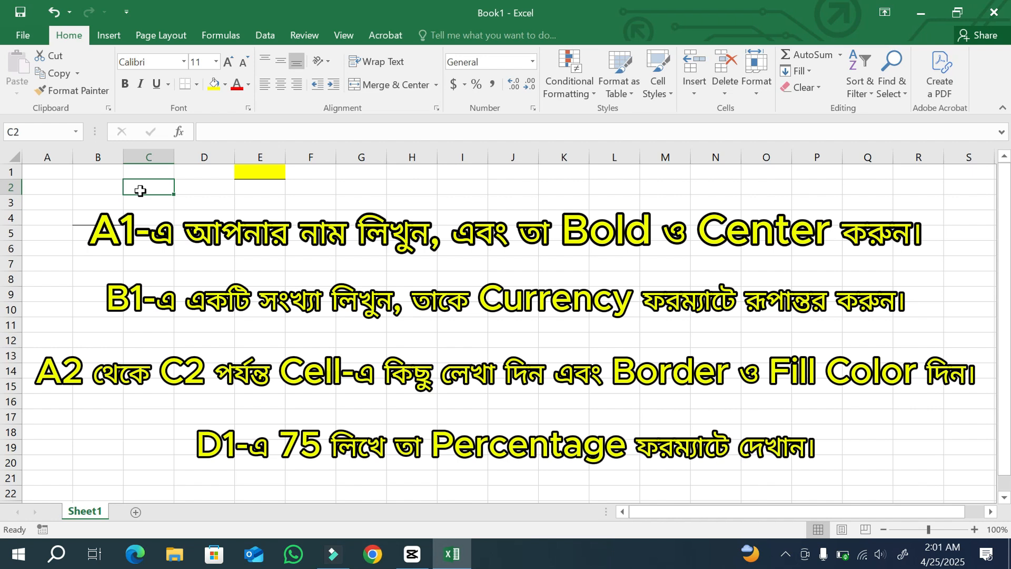
pyautogui.click(203, 169)
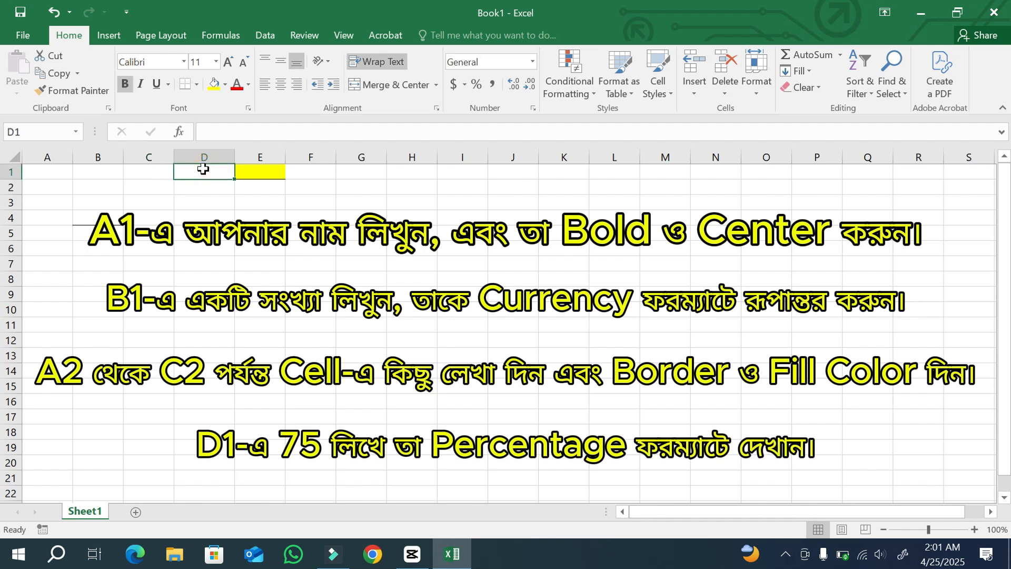